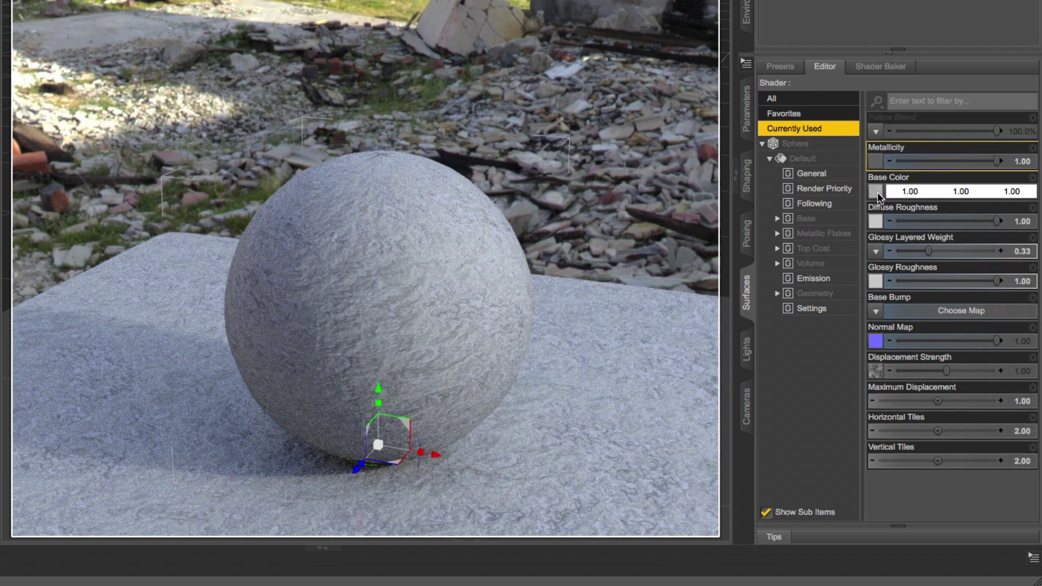
# Step: Set the sphere's Diffuse Roughness and Glossy Roughness to 0
pyautogui.moveTo(878, 195)
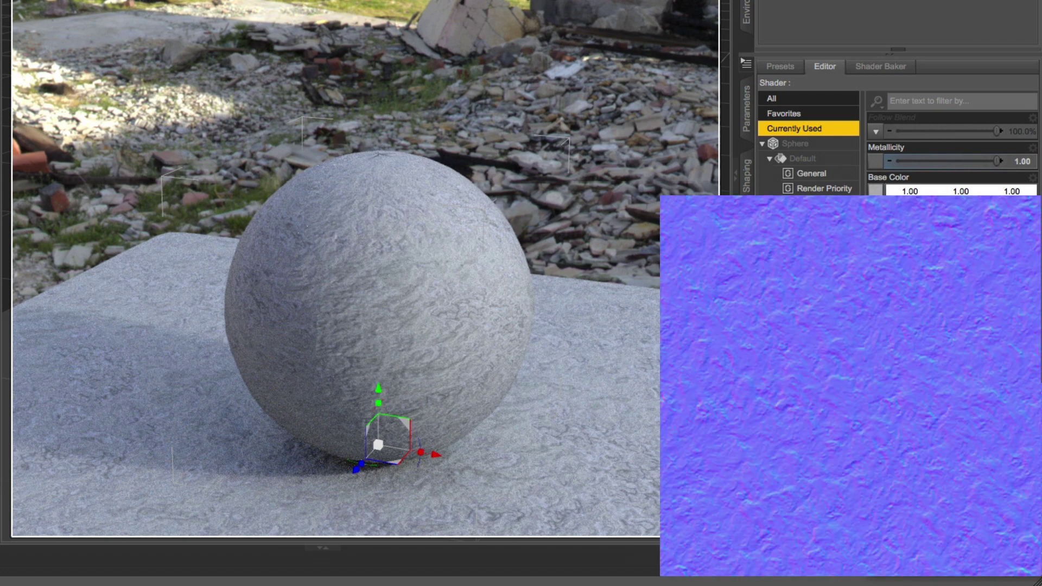
pyautogui.moveTo(874, 372)
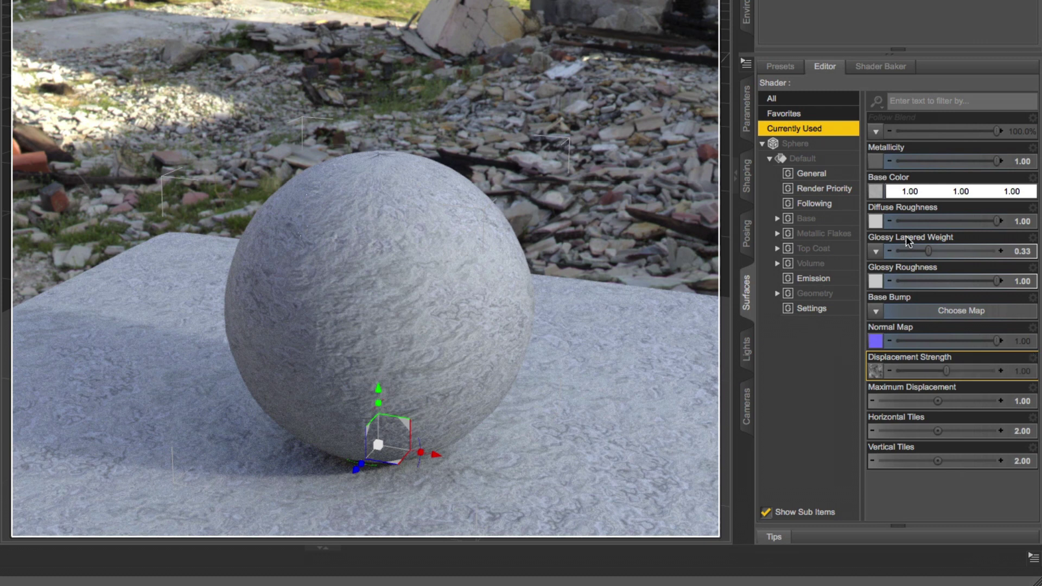
pyautogui.moveTo(876, 223)
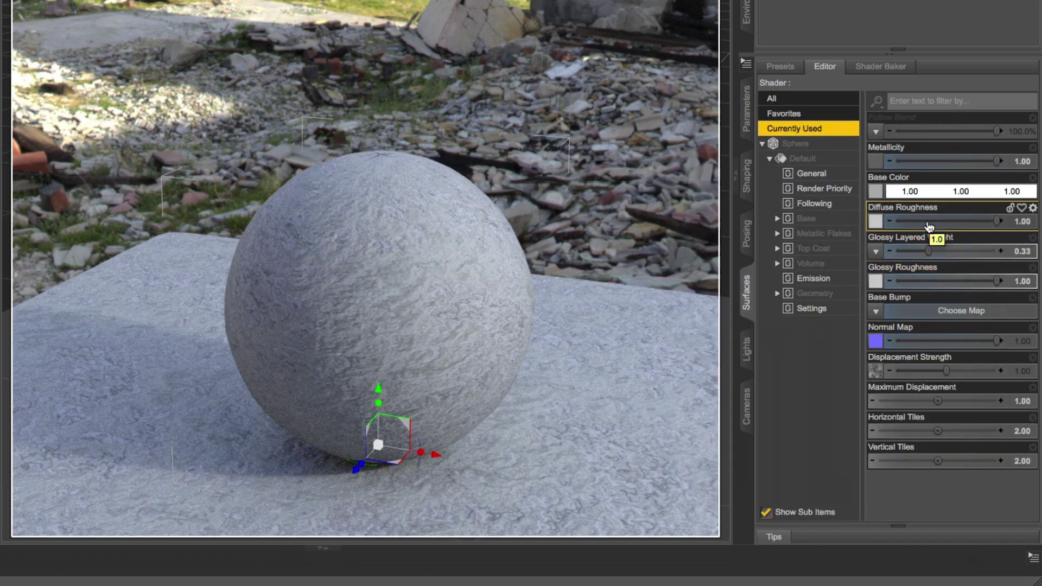
pyautogui.click(928, 224)
pyautogui.moveTo(929, 224); pyautogui.dragTo(896, 224)
pyautogui.moveTo(929, 281); pyautogui.dragTo(897, 280)
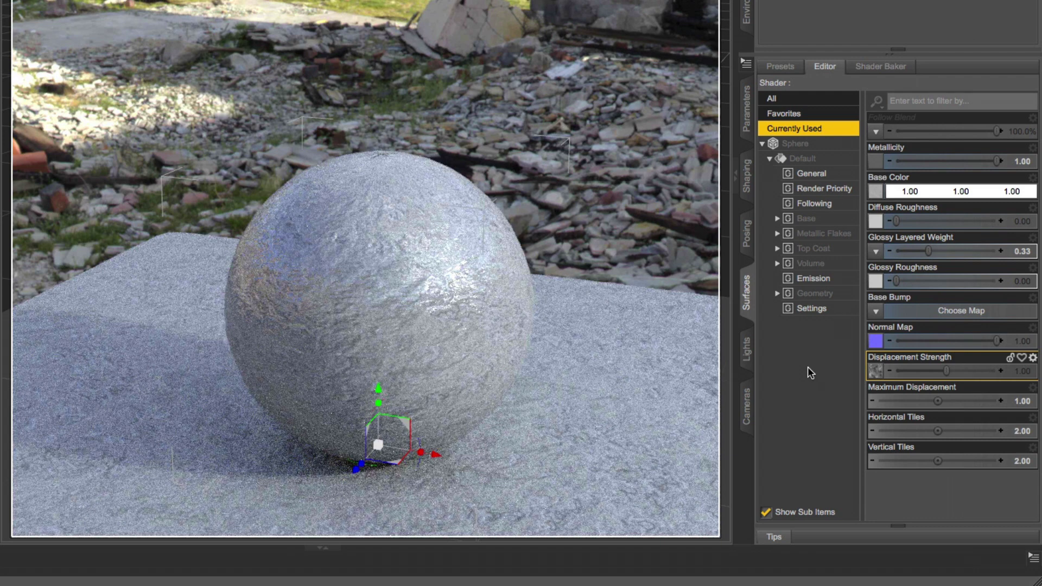
# Step: Set the sphere's Diffuse Roughness and Glossy Roughness to 1
pyautogui.click(1026, 222)
pyautogui.write('1')
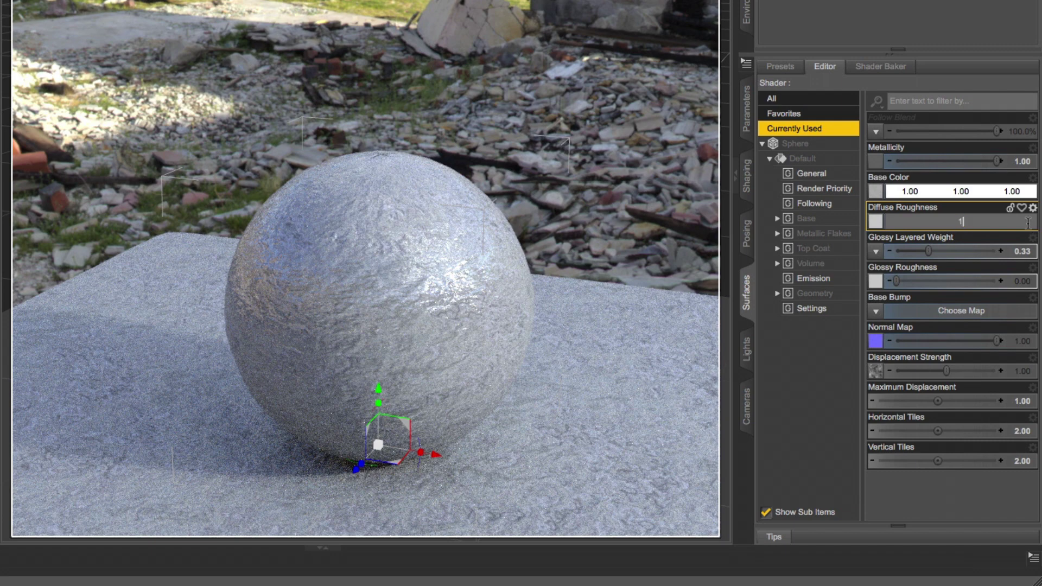
pyautogui.press('Return')
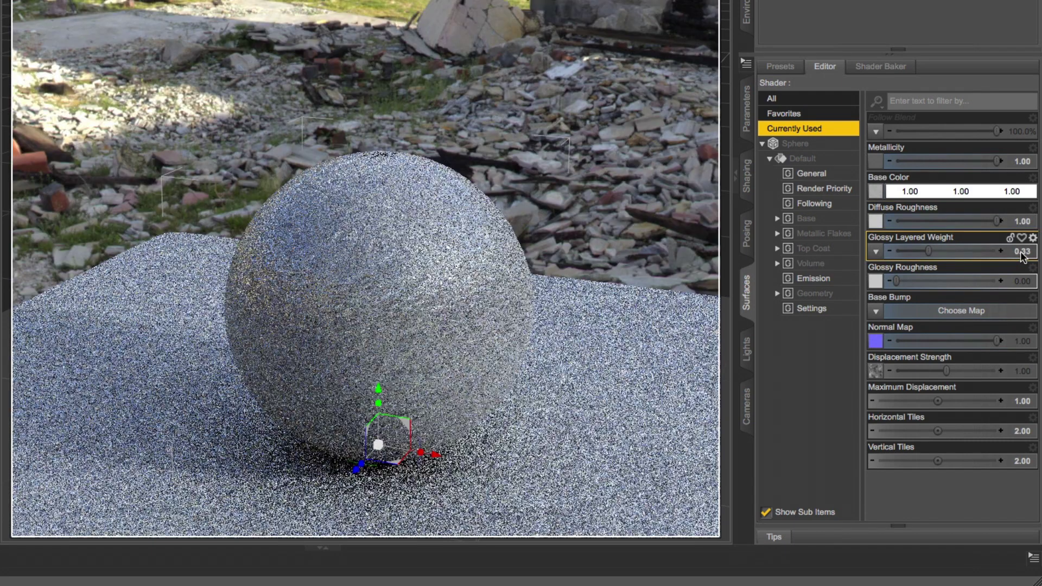
pyautogui.click(1024, 281)
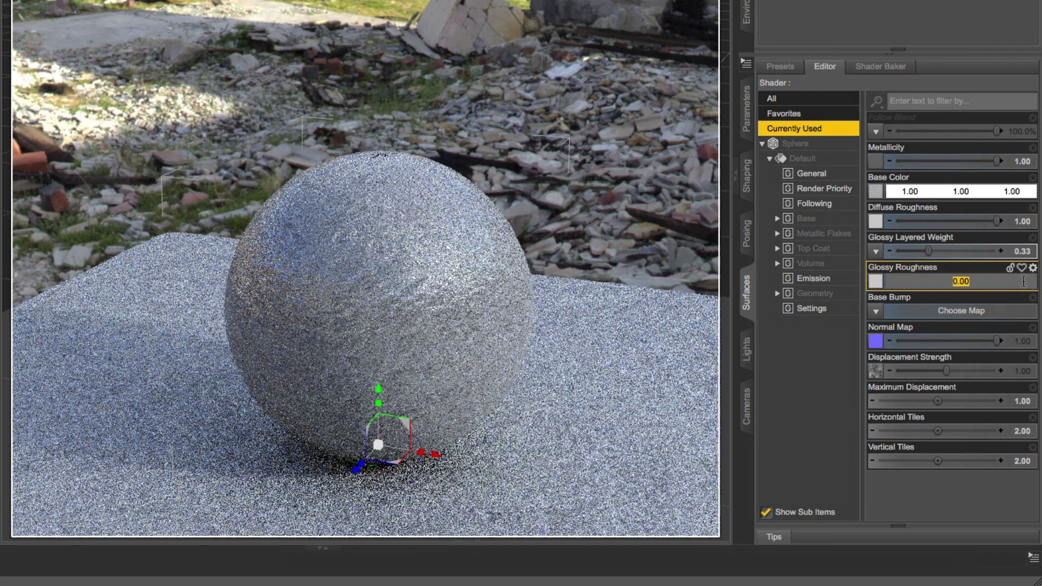
pyautogui.write('1')
pyautogui.press('Return')
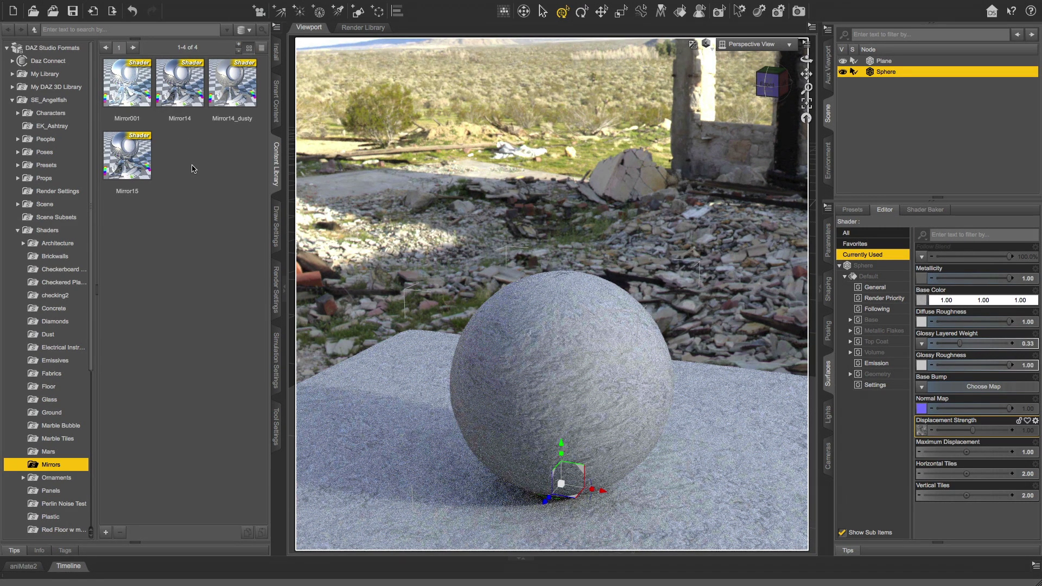
# Step: Apply the Mirror15 shader to the Plane's surface
pyautogui.click(885, 61)
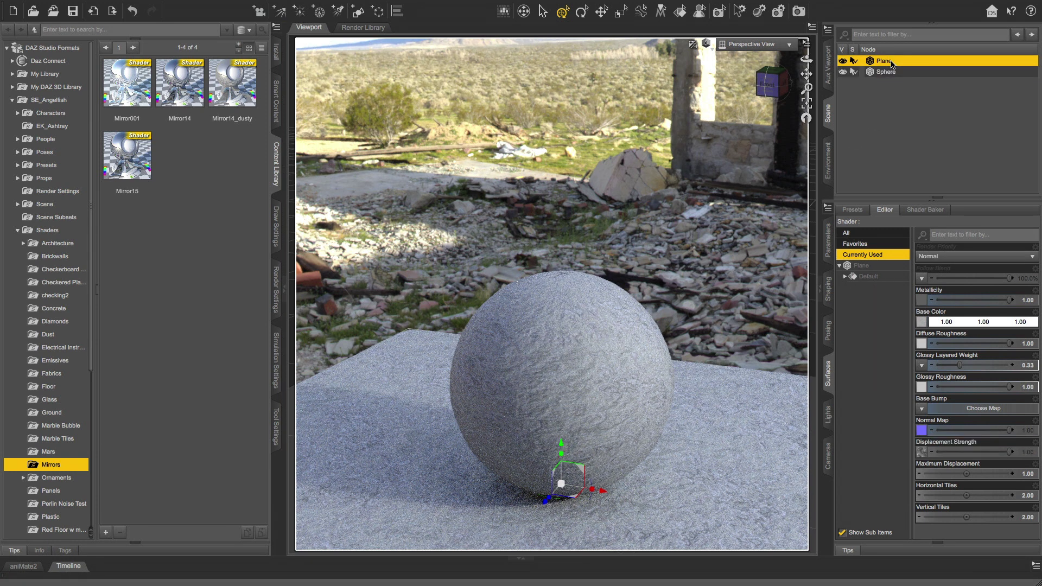
pyautogui.click(862, 267)
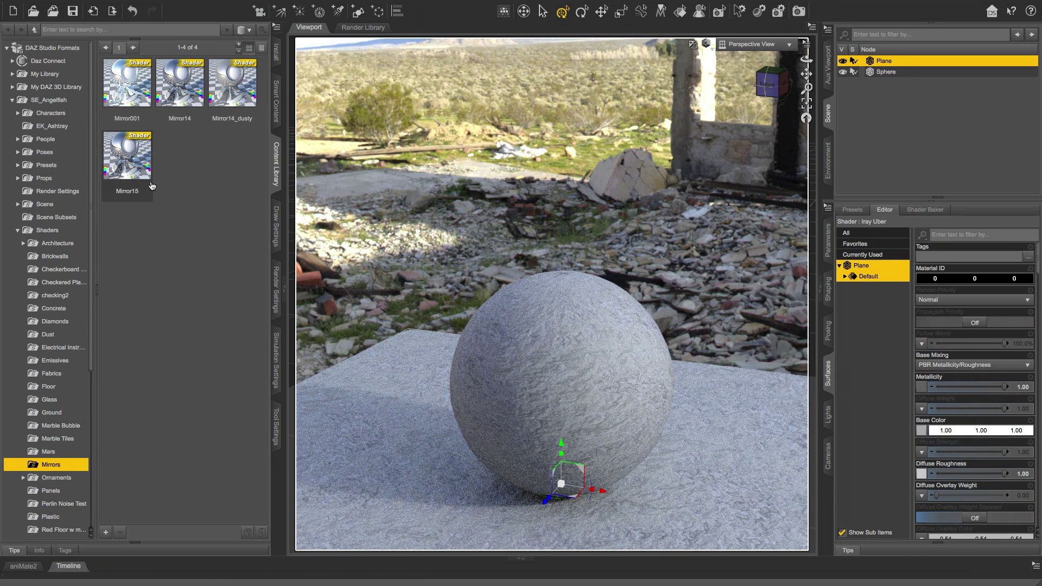
pyautogui.doubleClick(130, 162)
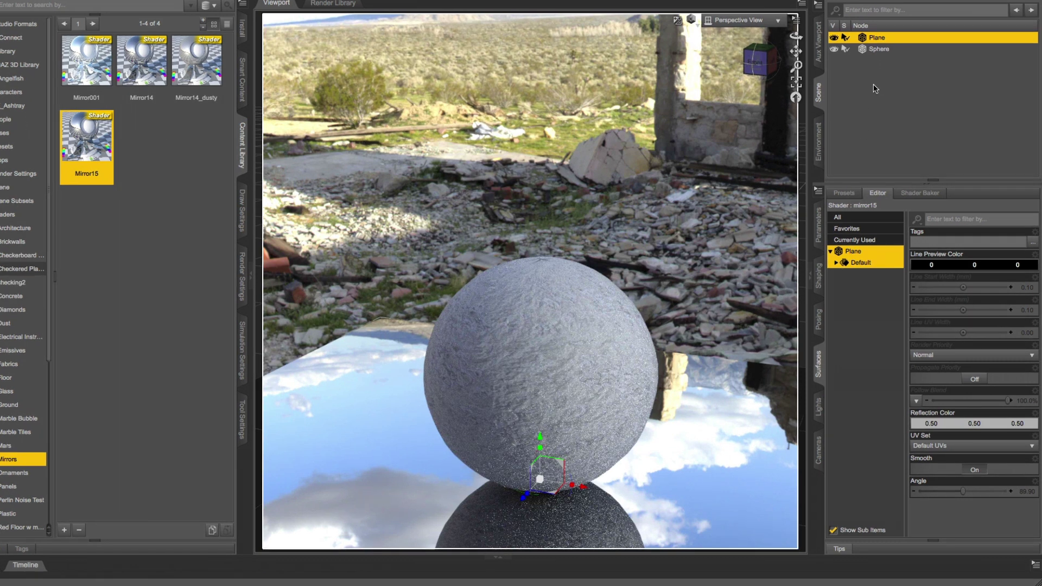
# Step: Try to copy the Sphere's surface settings and paste them onto the mirror-shaded Plane
pyautogui.click(879, 50)
pyautogui.click(862, 252)
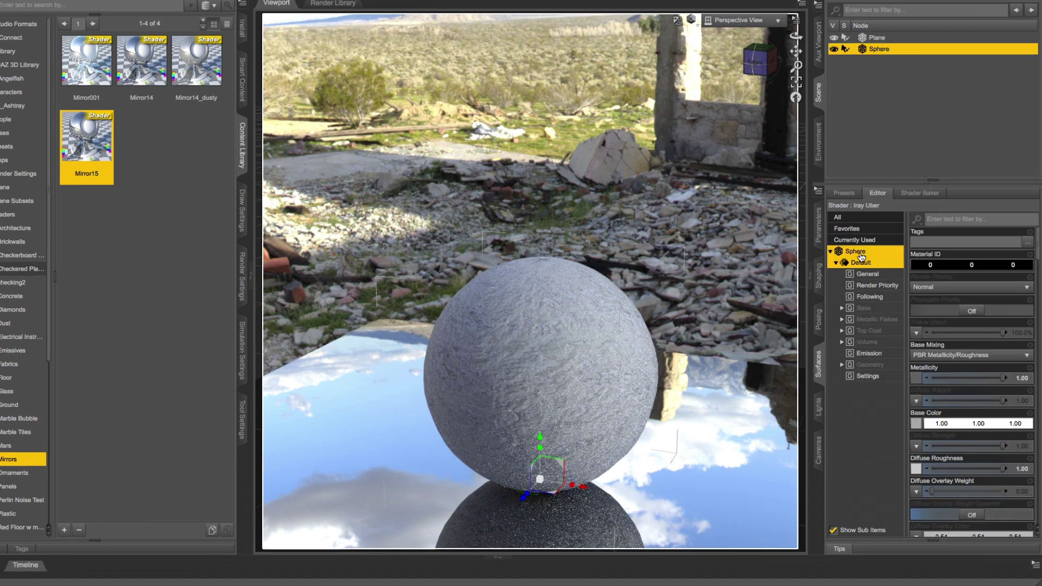
pyautogui.rightClick(863, 253)
pyautogui.click(879, 261)
pyautogui.click(881, 39)
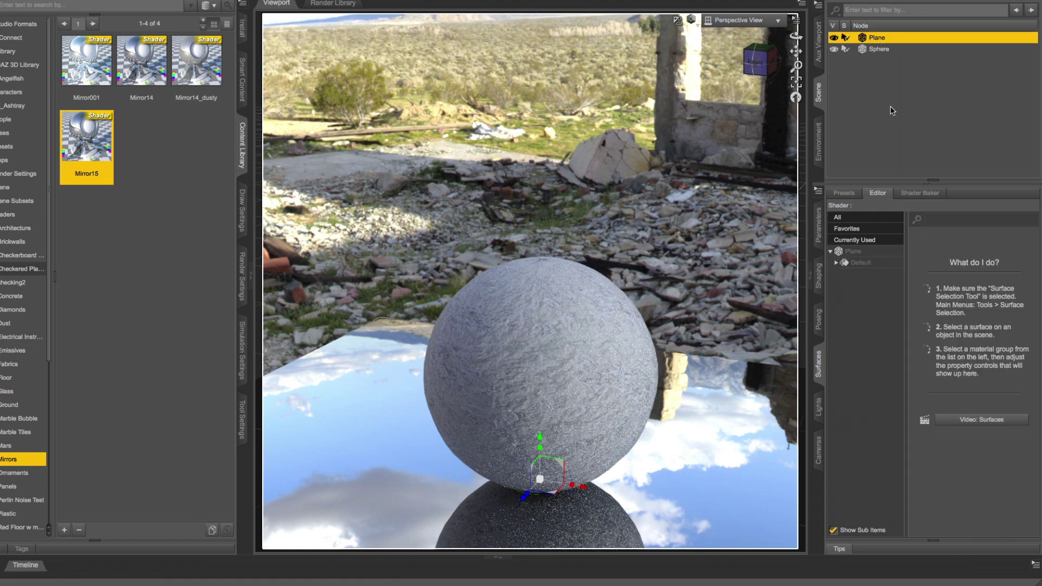
pyautogui.click(856, 258)
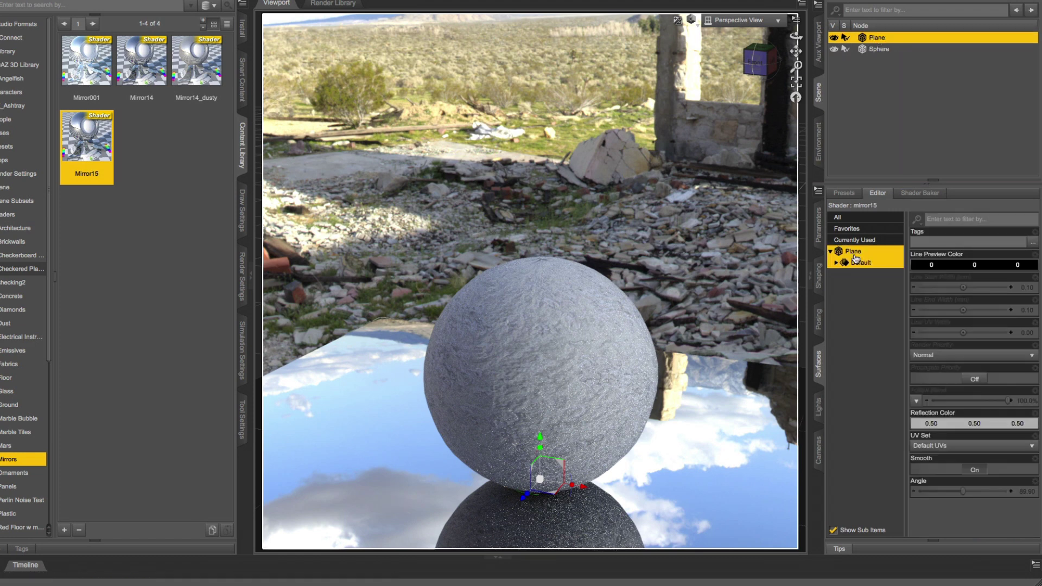
pyautogui.rightClick(856, 258)
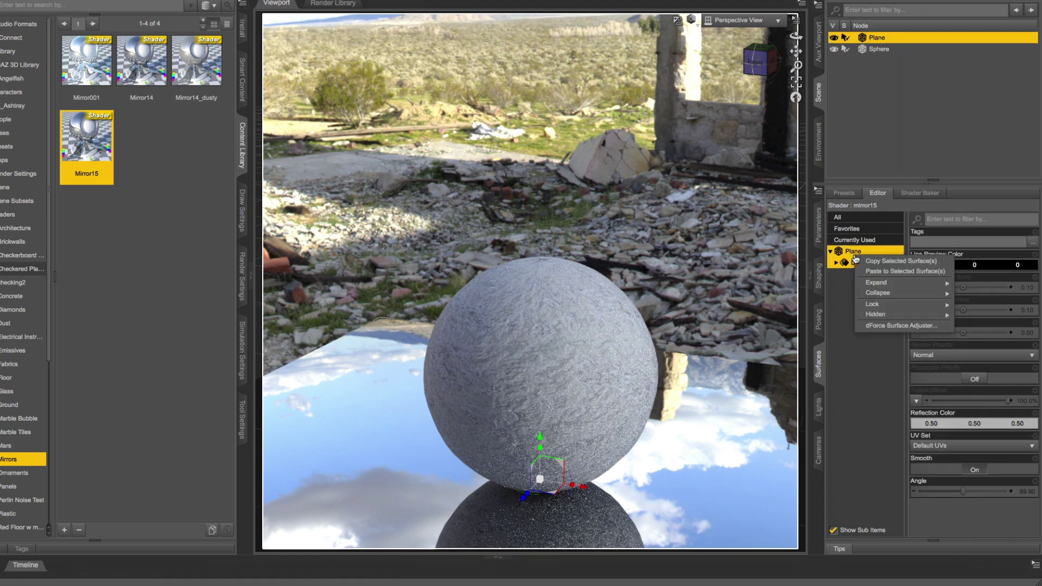
pyautogui.click(877, 272)
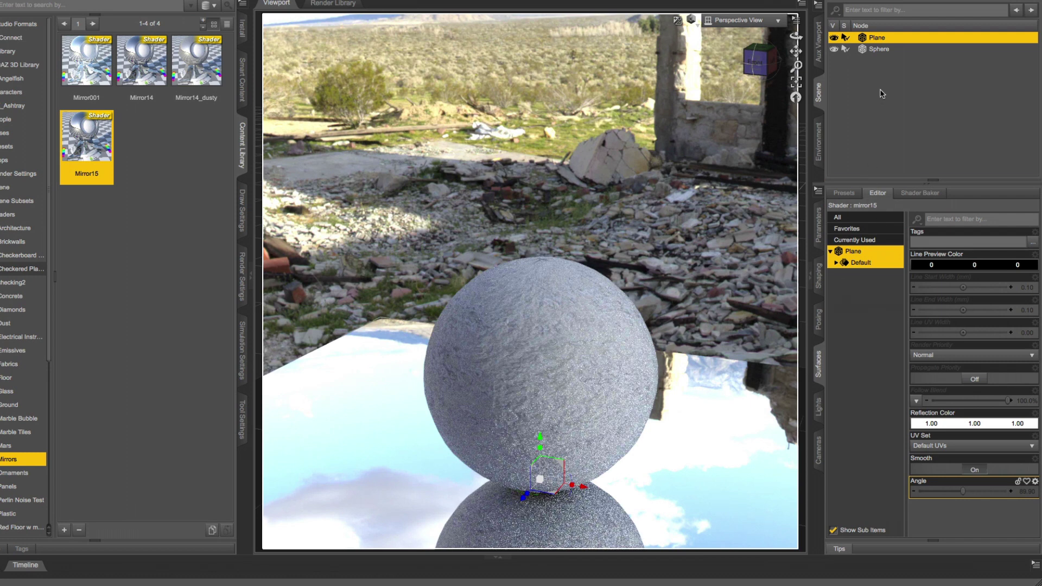
# Step: Apply the !Iray Uber Base shader preset to the Plane and return to its surface properties
pyautogui.click(845, 193)
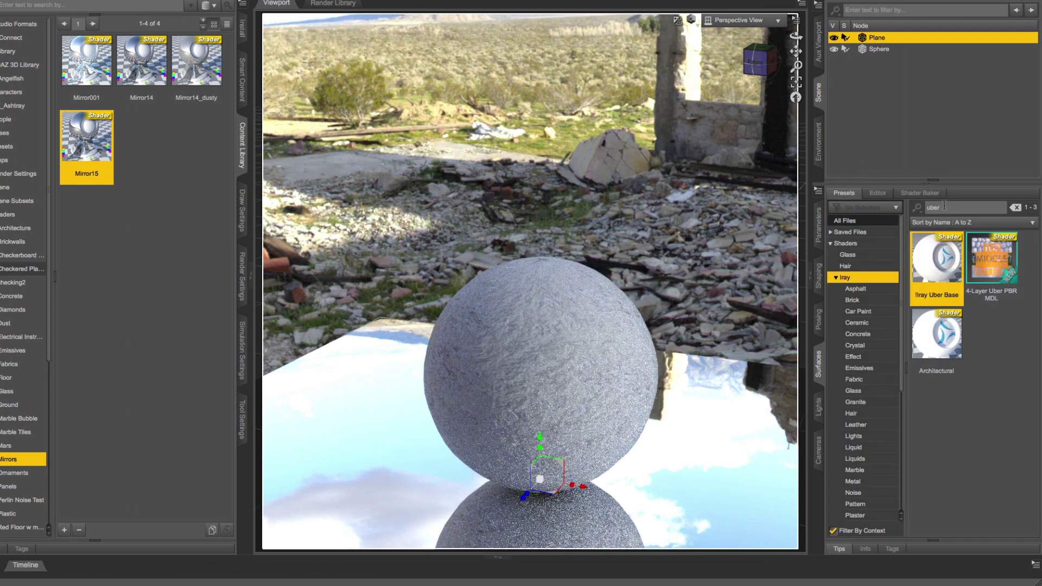
pyautogui.doubleClick(943, 266)
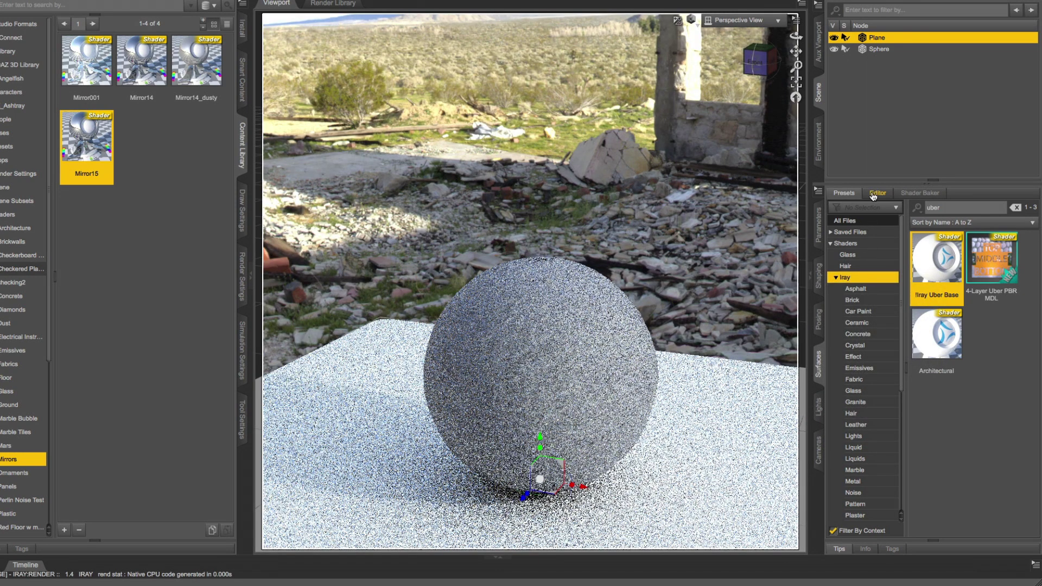
pyautogui.click(877, 194)
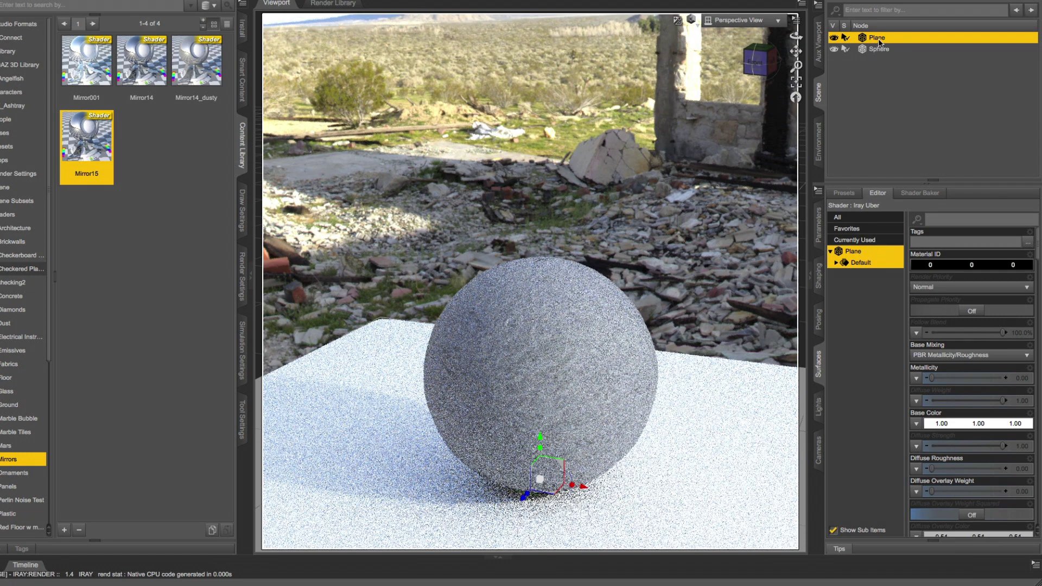
# Step: Copy the Sphere's surface settings and paste them onto the Plane's selected surface
pyautogui.click(878, 50)
pyautogui.click(857, 252)
pyautogui.rightClick(863, 255)
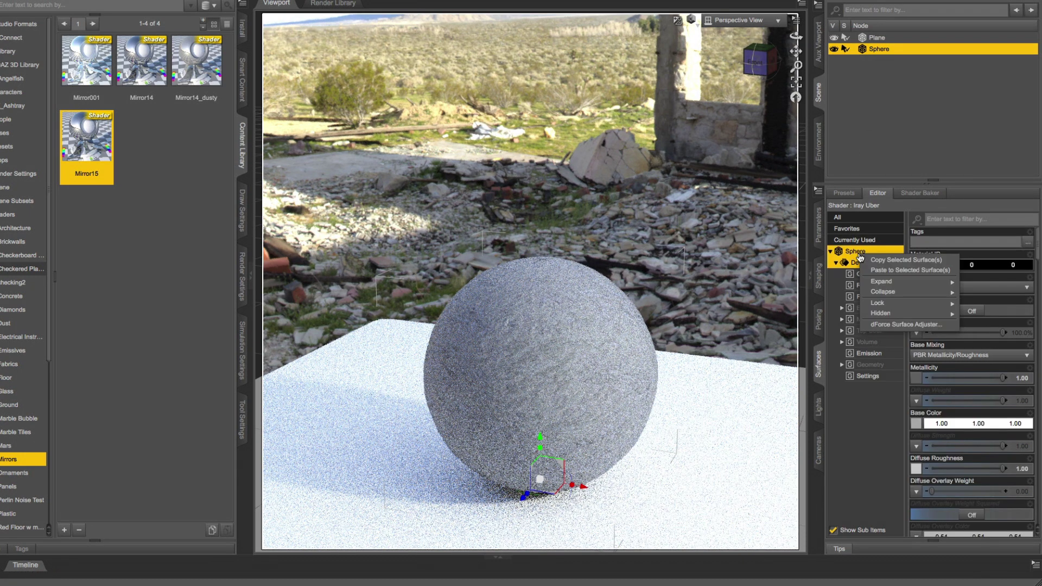
pyautogui.click(877, 261)
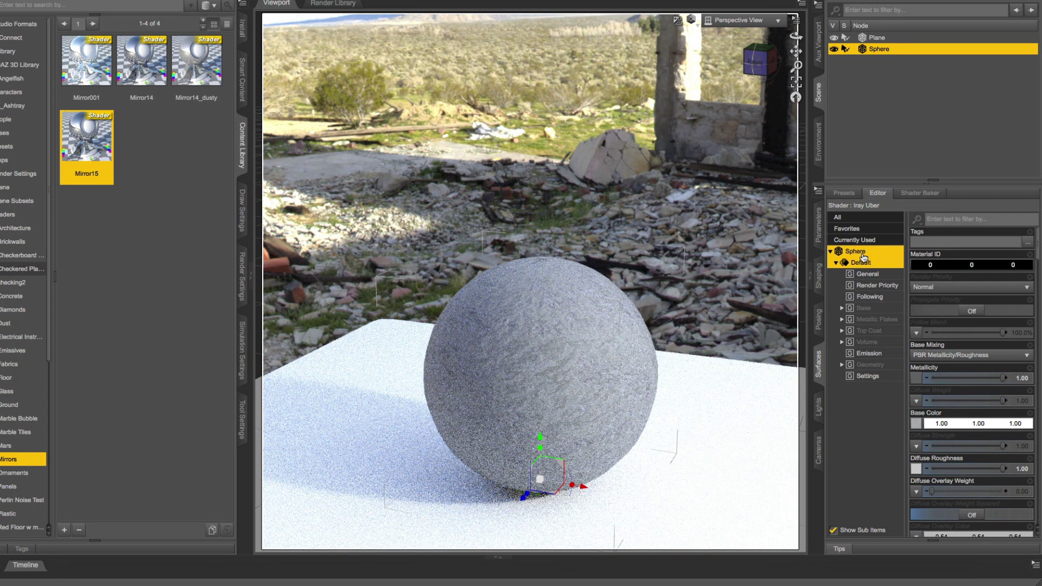
pyautogui.rightClick(864, 256)
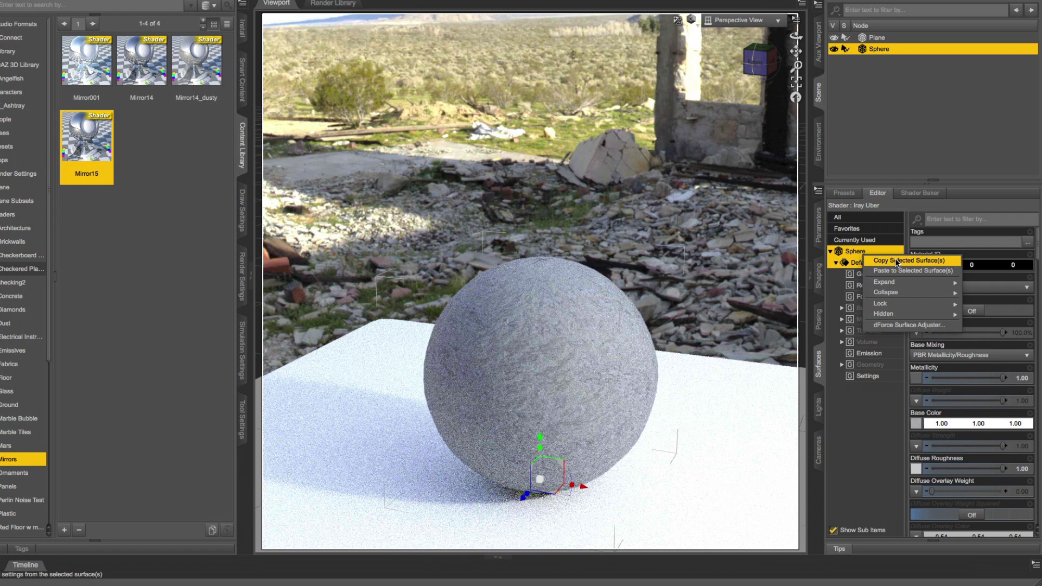
pyautogui.click(897, 262)
pyautogui.click(876, 40)
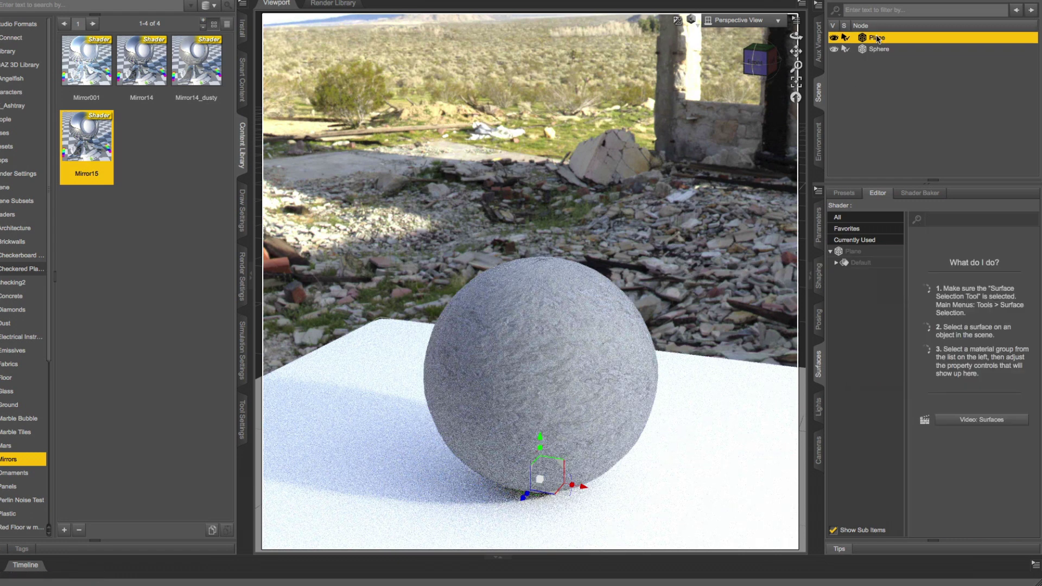
pyautogui.click(856, 253)
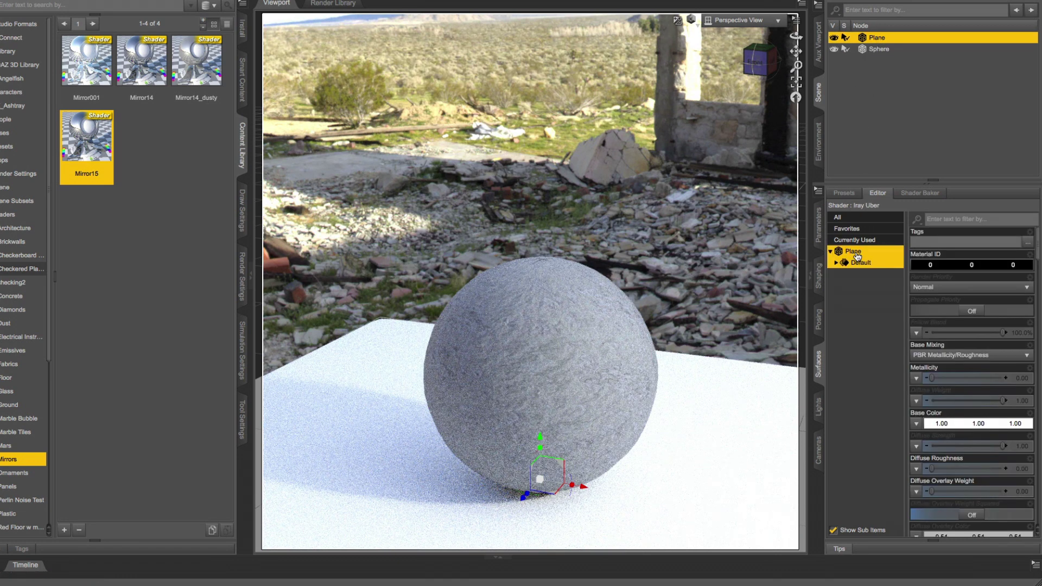
pyautogui.rightClick(857, 254)
pyautogui.click(904, 269)
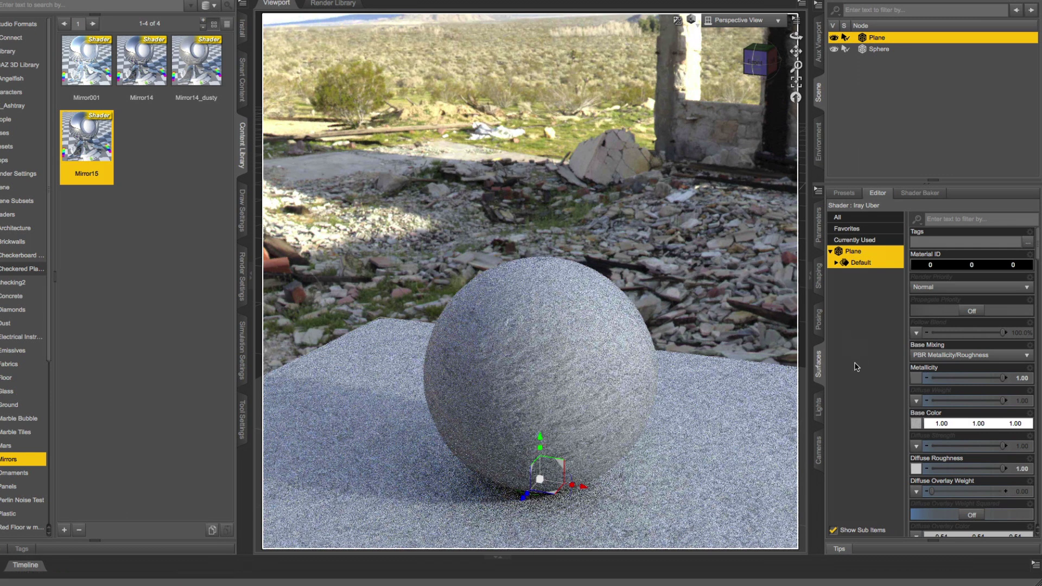
# Step: Tint the Plane's Base Color pale yellow with hue 52°, saturation 28% and brightness 100%
pyautogui.click(957, 427)
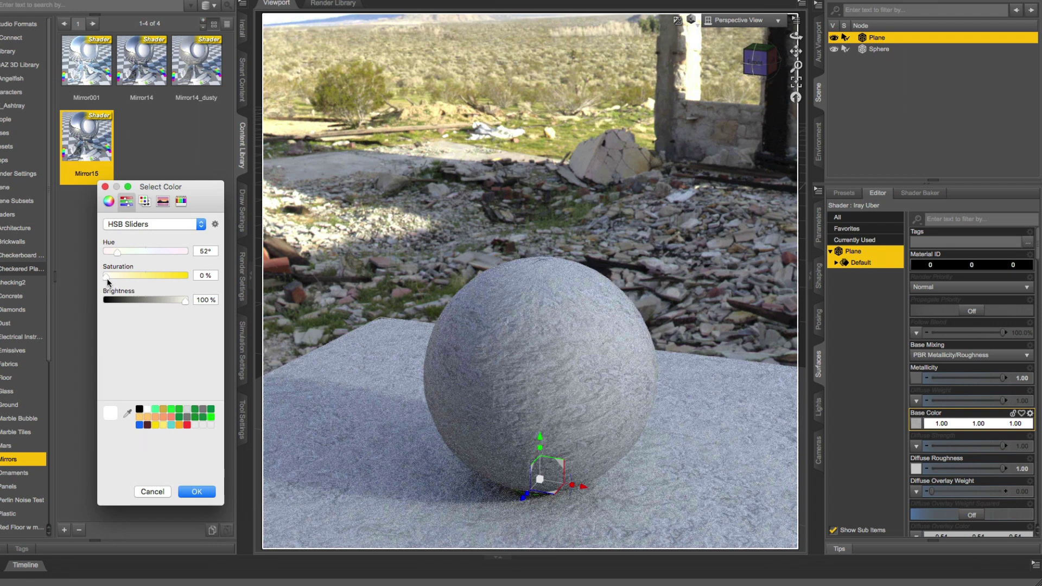
pyautogui.moveTo(106, 277); pyautogui.dragTo(127, 281)
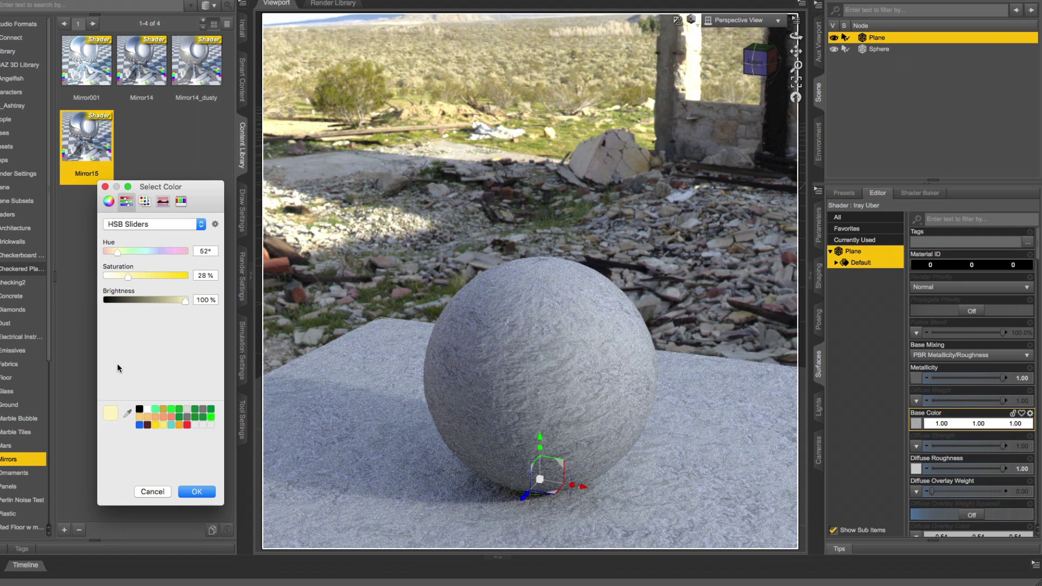
pyautogui.click(195, 493)
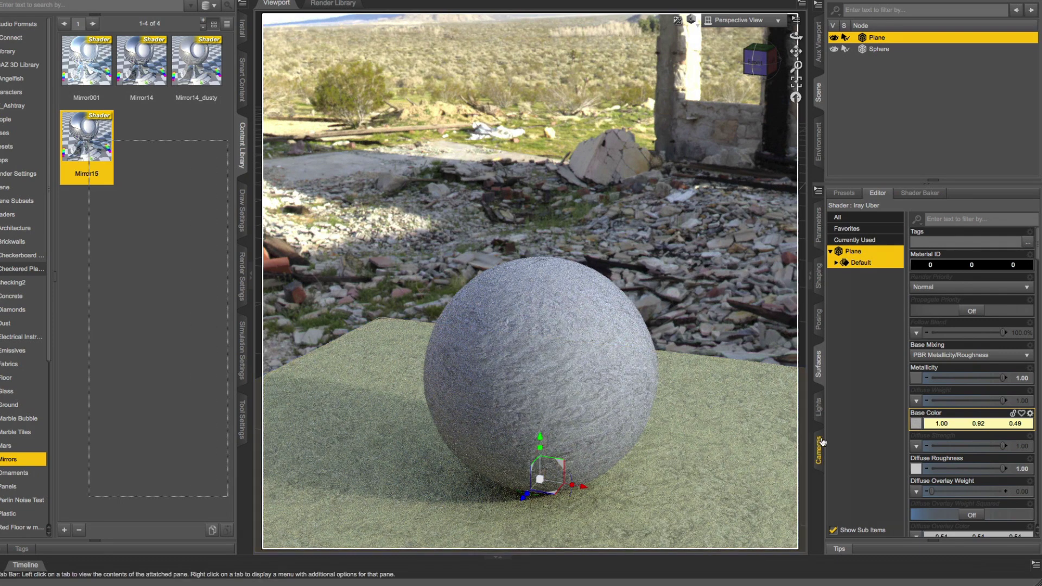
pyautogui.moveTo(921, 425)
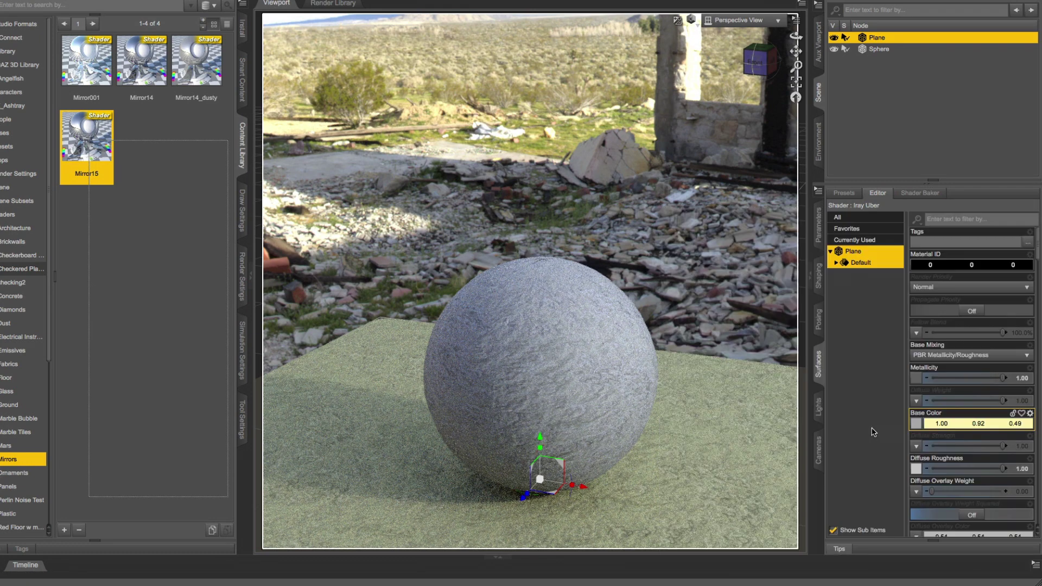
pyautogui.click(862, 430)
pyautogui.click(151, 381)
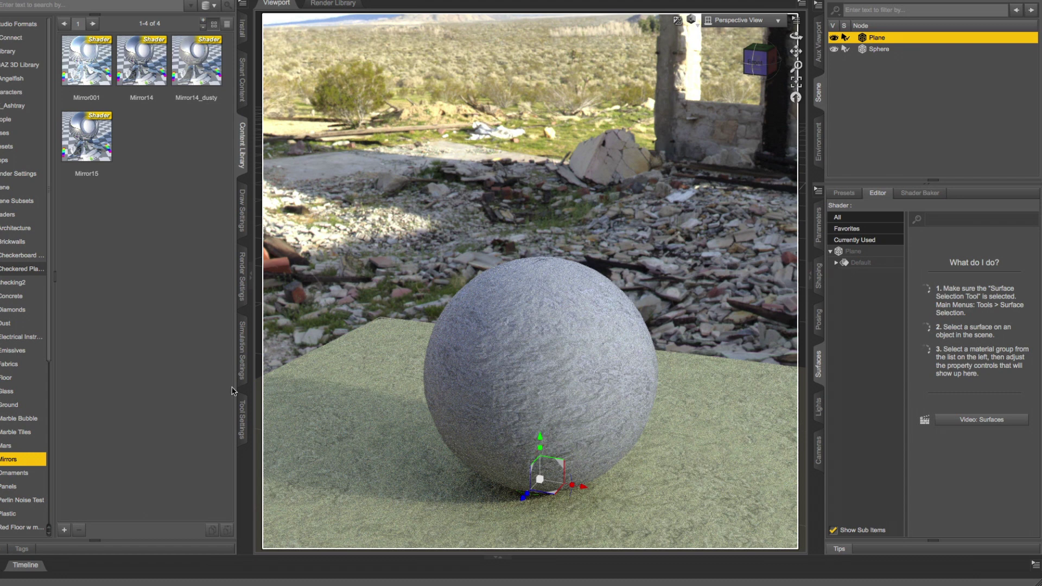
# Step: Set the Plane's Base Color to white (1.00, 1.00, 1.00)
pyautogui.click(854, 252)
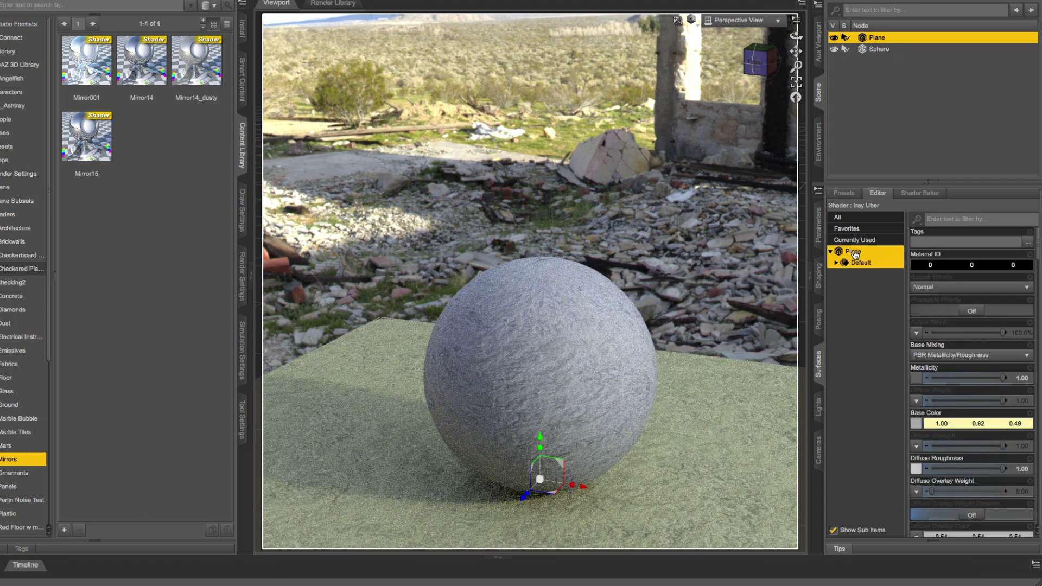
pyautogui.click(964, 426)
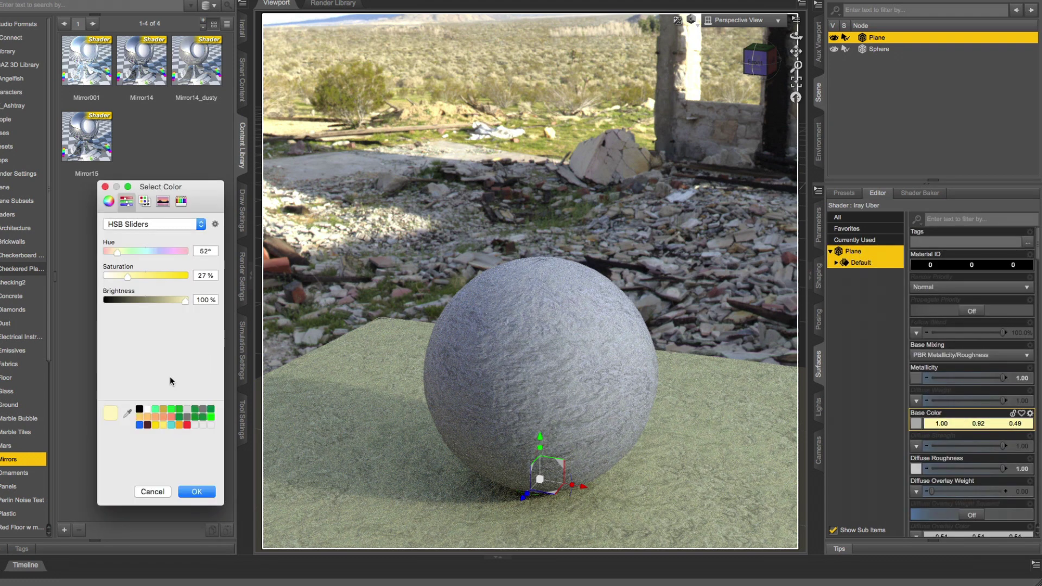
pyautogui.click(147, 408)
pyautogui.click(203, 497)
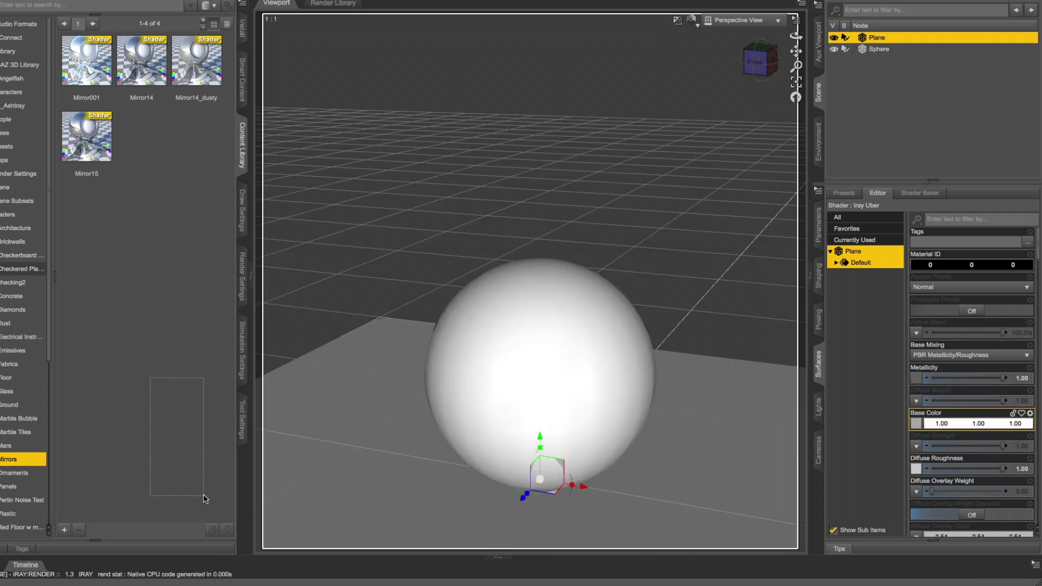